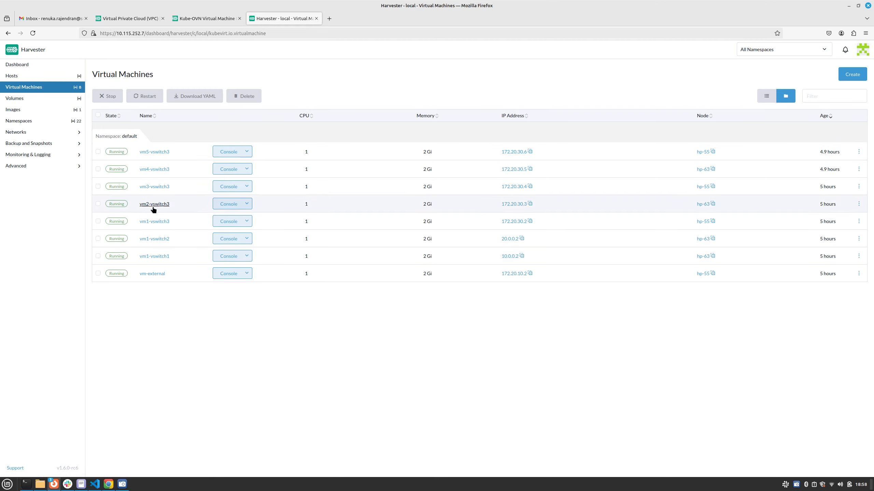
Step: Review the subnet ACL and network policy sections of the Kube-OVN Virtual Machine Isolation documentation
{"action": "left_click", "coordinate": [200, 18]}
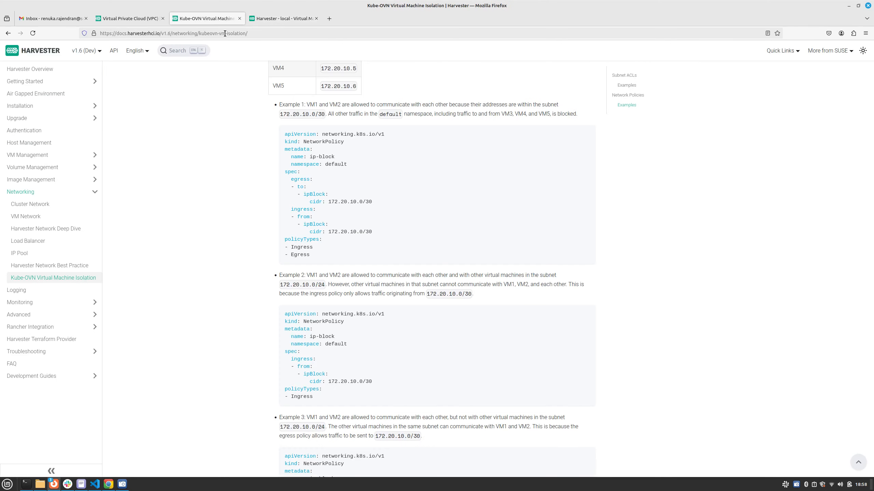
{"action": "scroll", "coordinate": [347, 237], "scroll_direction": "up", "scroll_amount": 15}
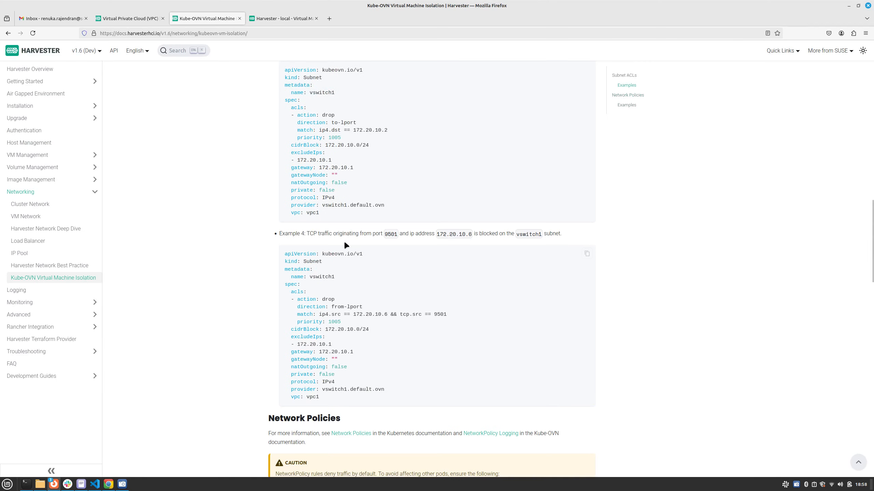
{"action": "scroll", "coordinate": [344, 241], "scroll_direction": "up", "scroll_amount": 20}
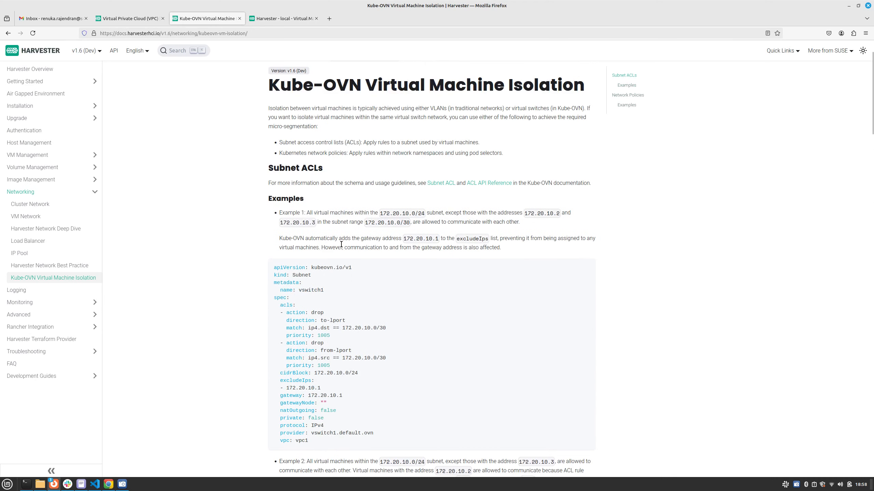
{"action": "scroll", "coordinate": [341, 245], "scroll_direction": "up", "scroll_amount": 3}
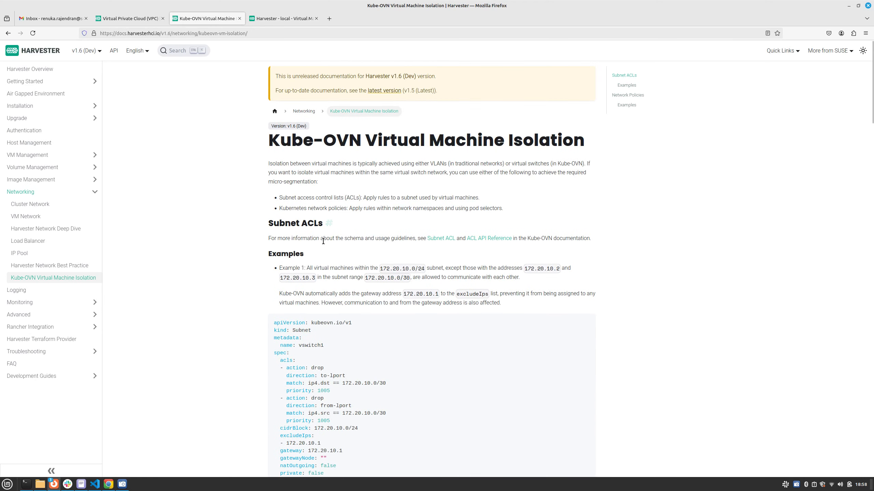
{"action": "scroll", "coordinate": [326, 246], "scroll_direction": "down", "scroll_amount": 20}
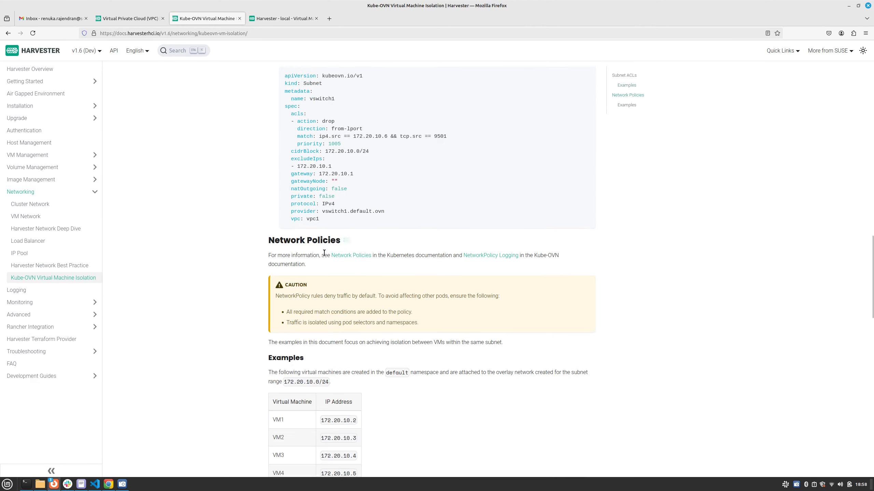
{"action": "scroll", "coordinate": [322, 260], "scroll_direction": "down", "scroll_amount": 3}
Step: Open the YAML of subnet-vswitch3 in vpc1 for editing from Harvester's Virtual Private Cloud list
{"action": "left_click", "coordinate": [285, 19]}
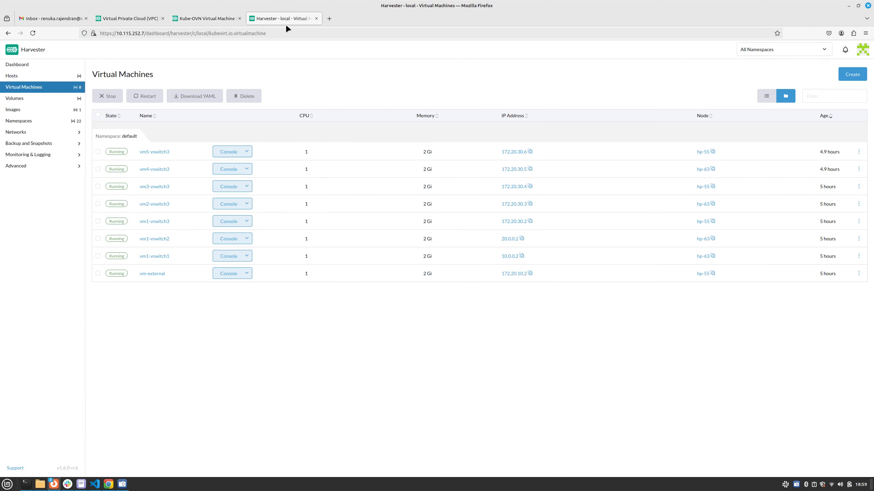
{"action": "left_click", "coordinate": [17, 134]}
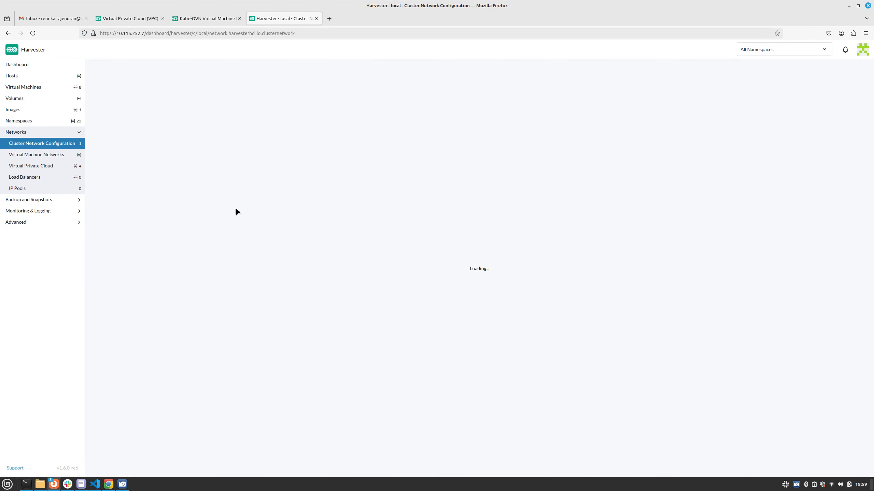
{"action": "left_click", "coordinate": [34, 166]}
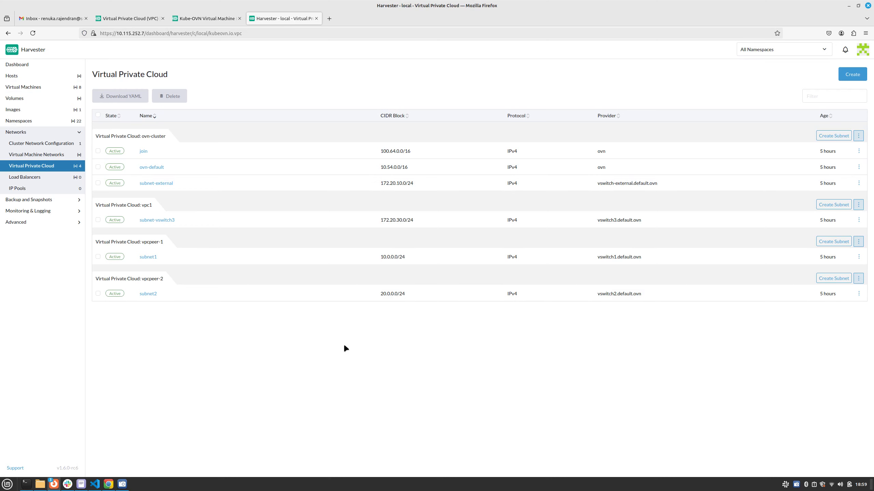
{"action": "left_click", "coordinate": [858, 220]}
{"action": "left_click", "coordinate": [834, 245]}
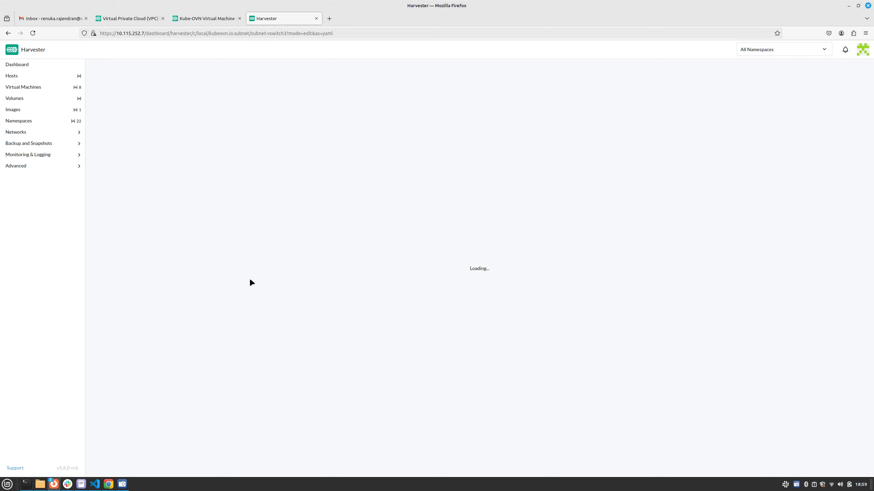
{"action": "left_click", "coordinate": [127, 487]}
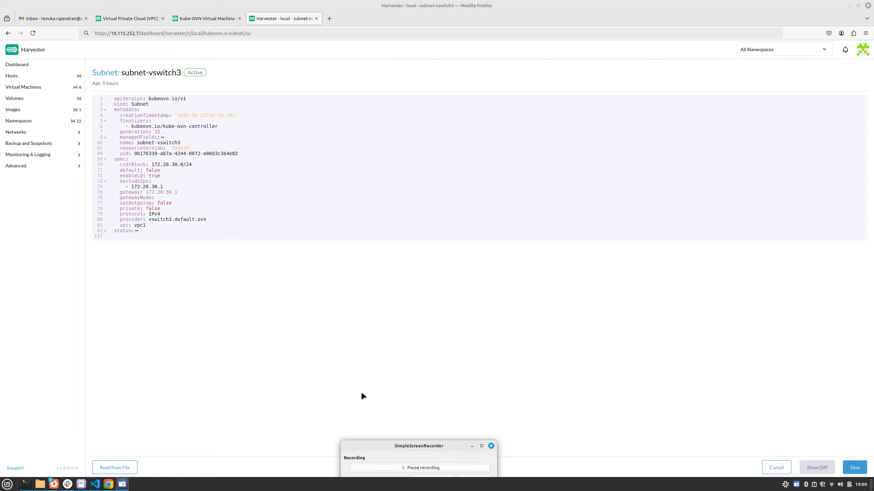
Step: Add two priority 1005 drop ACLs under spec, to-lport with ip4.dst == 172.20.30.4 and from-lport with ip4.src == 172.20.30.4, and save the subnet
{"action": "left_click", "coordinate": [144, 156]}
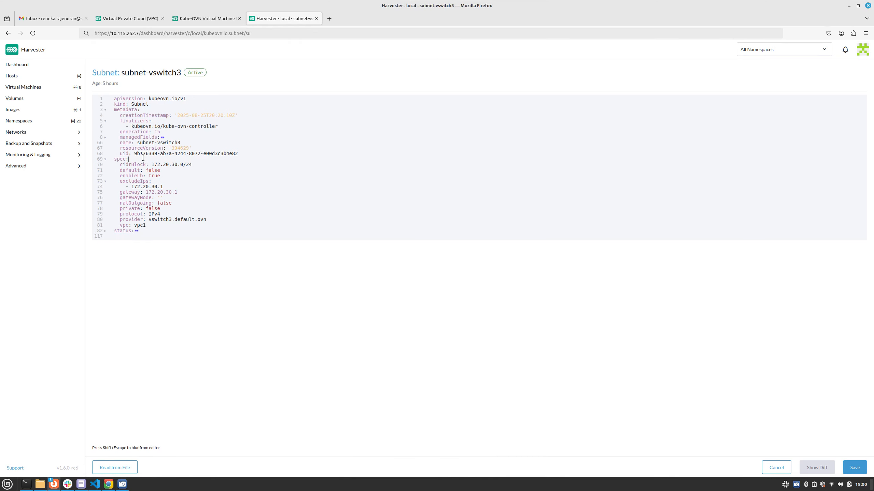
{"action": "key", "text": "Return"}
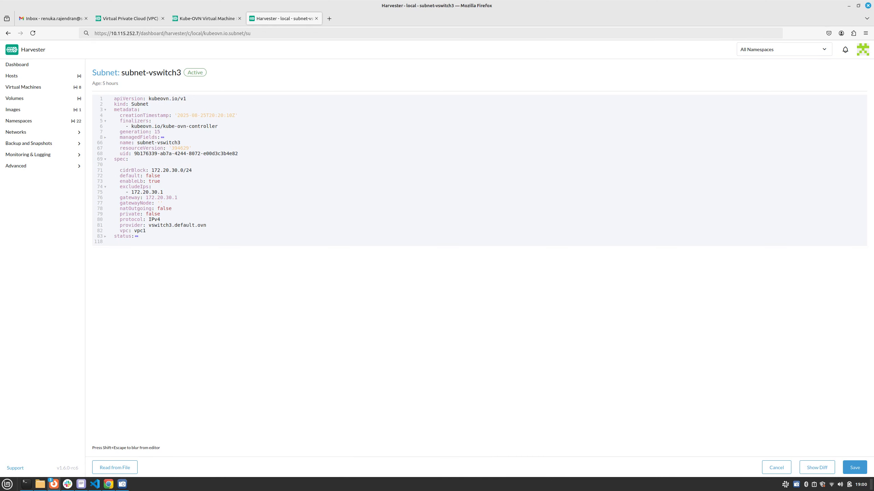
{"action": "type", "text": "acls:     - action: drop       direction: to-lport       match: ip4.dst == 172.20.30.4       priority: 1005     - action: drop       direction: from-lport       match: ip4.src == 172.20.30.4       priority: 1005"}
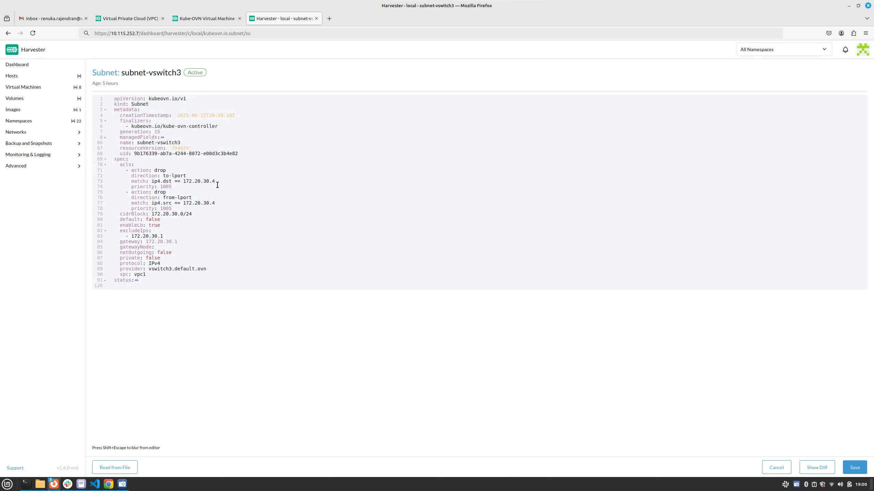
{"action": "left_click", "coordinate": [855, 468]}
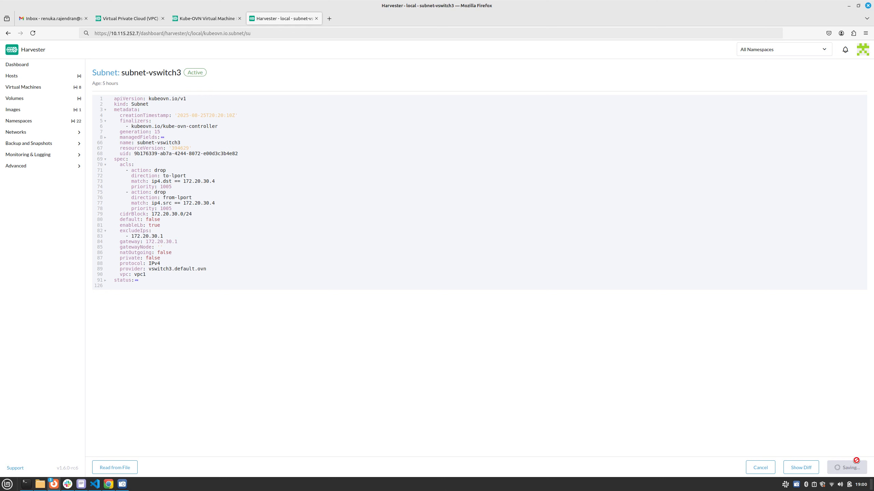
{"action": "left_click", "coordinate": [122, 484]}
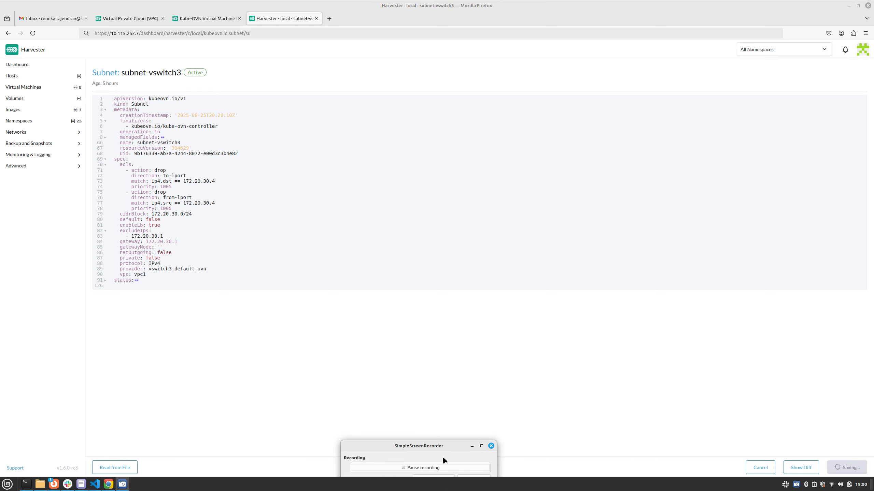
{"action": "left_click", "coordinate": [426, 462]}
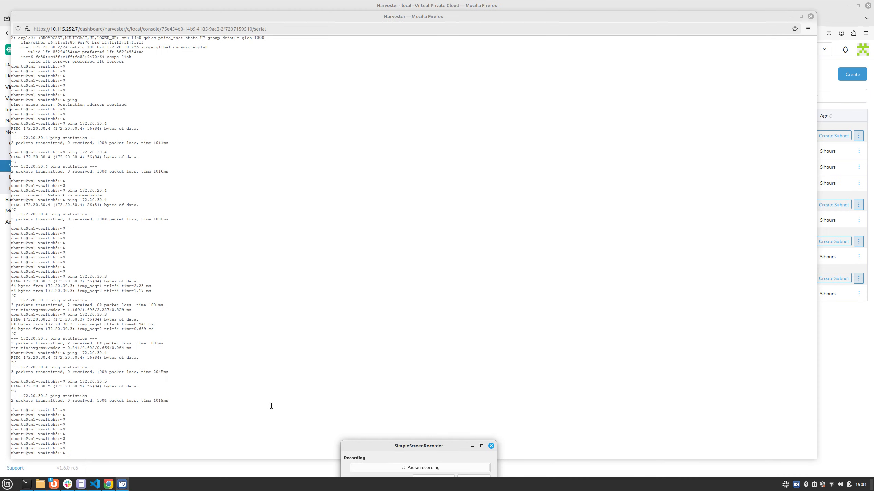
Step: Ping 172.20.30.4 from the vm1-vswitch3 serial console to test the ACLs, and stop after a few packets
{"action": "left_click", "coordinate": [271, 406]}
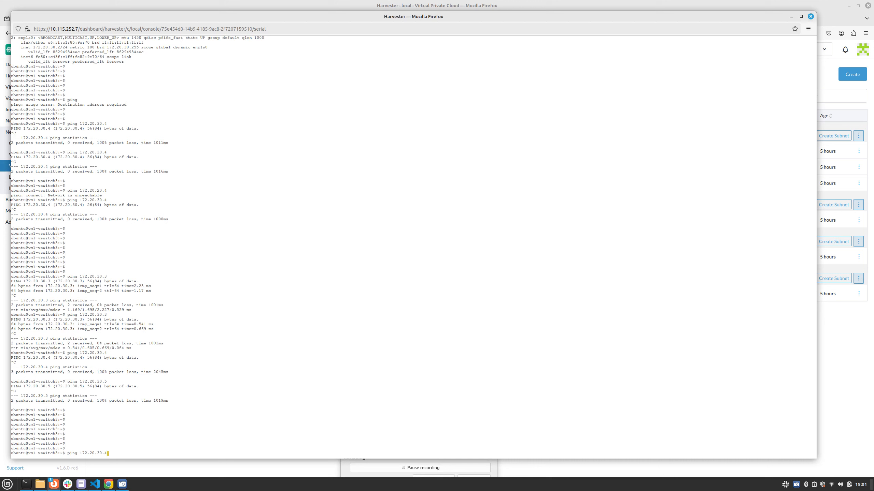
{"action": "key", "text": "Return"}
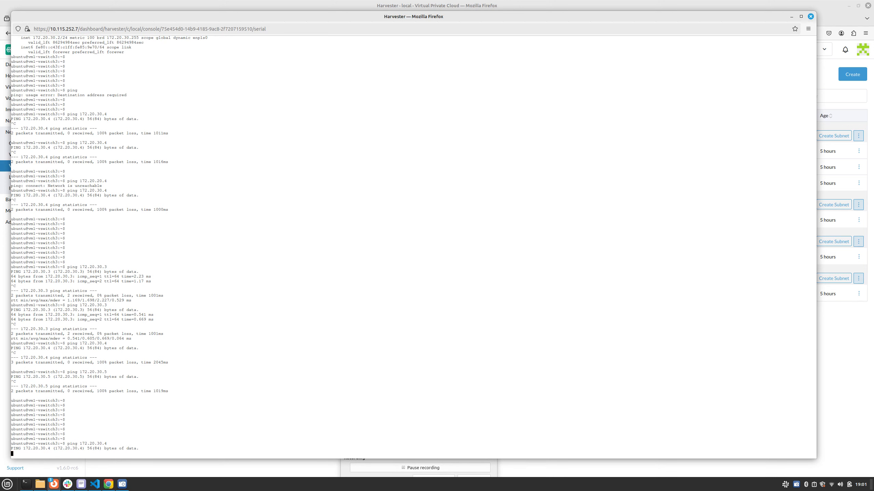
{"action": "key", "text": "ctrl+c"}
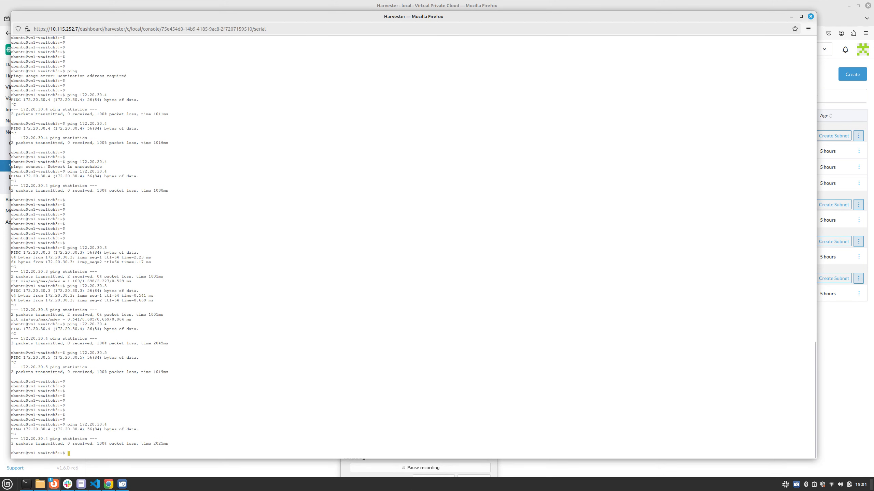
Step: Remove the whole acls block from the YAML of subnet-vswitch3 in the Harvester dashboard and save the subnet
{"action": "mouse_move", "coordinate": [54, 484]}
{"action": "left_click", "coordinate": [31, 454]}
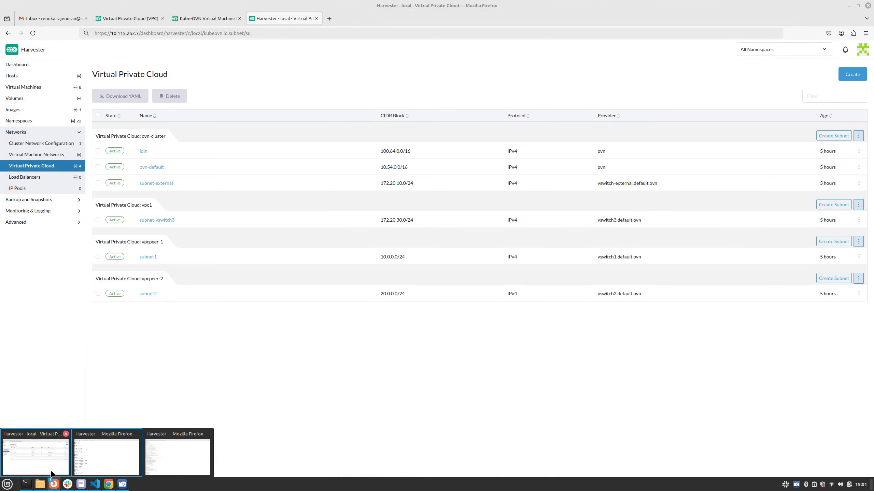
{"action": "left_click", "coordinate": [859, 220]}
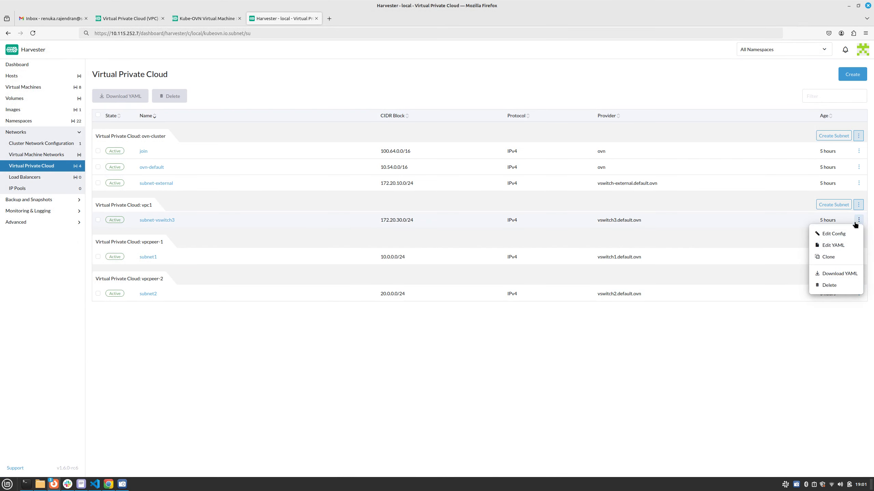
{"action": "left_click", "coordinate": [835, 245]}
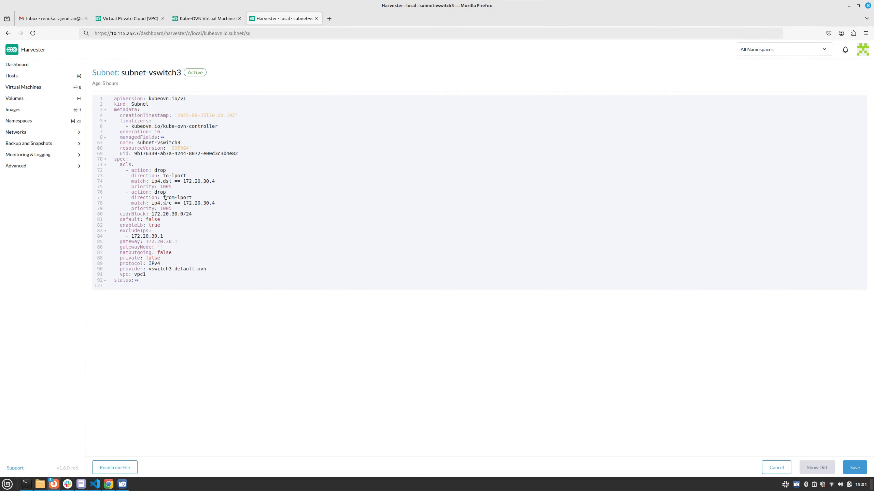
{"action": "left_click_drag", "start_coordinate": [118, 163], "coordinate": [199, 208]}
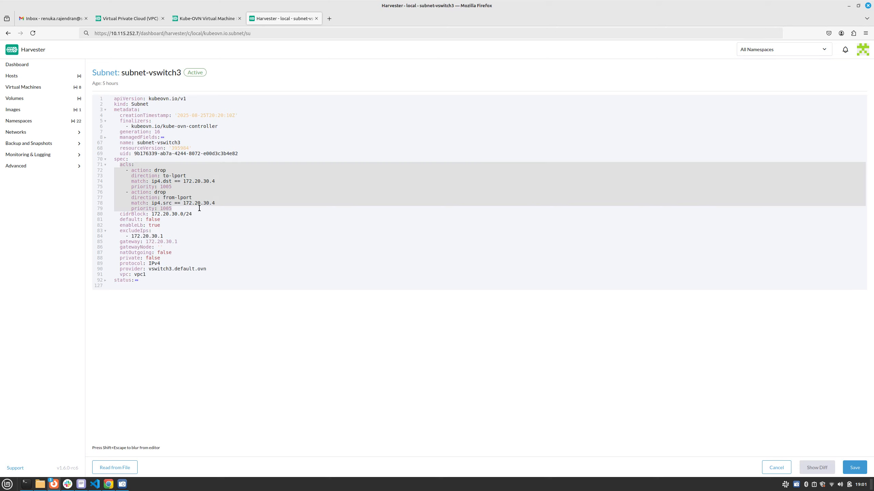
{"action": "key", "text": "BackSpace"}
{"action": "key", "text": "BackSpace"}
{"action": "key", "text": "BackSpace"}
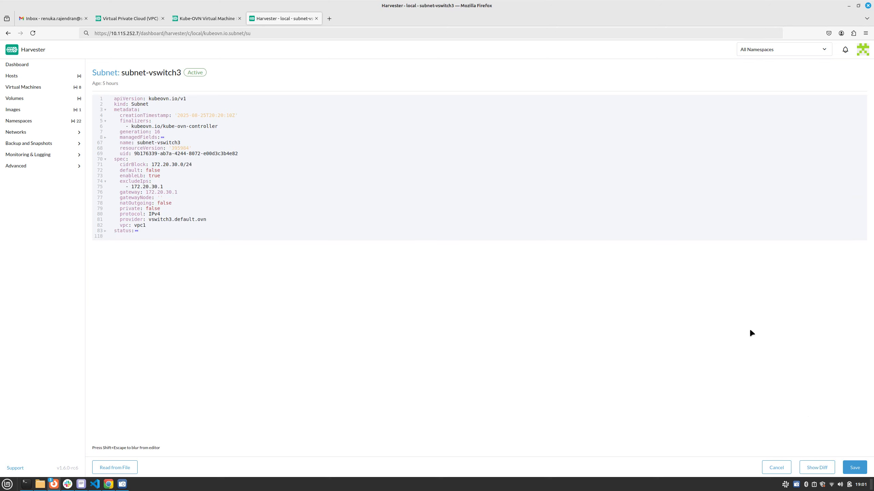
{"action": "left_click", "coordinate": [855, 468]}
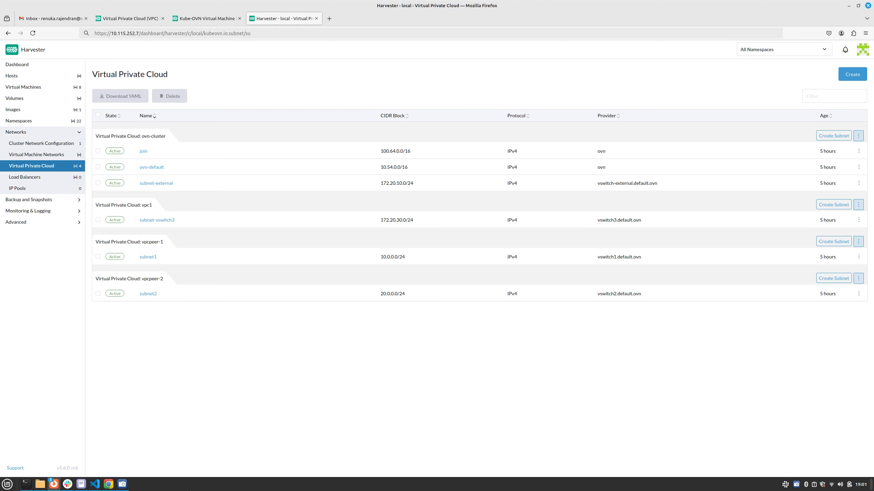
Step: Rerun the ping to 172.20.30.4 in the vm1-vswitch3 console with the ACLs removed, and stop it after a few packets
{"action": "mouse_move", "coordinate": [55, 484]}
{"action": "left_click", "coordinate": [91, 462]}
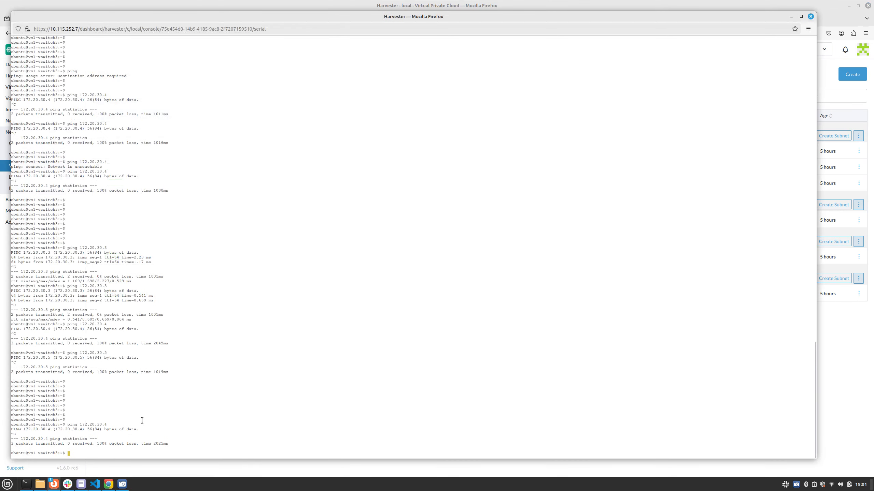
{"action": "key", "text": "Up"}
{"action": "key", "text": "Return"}
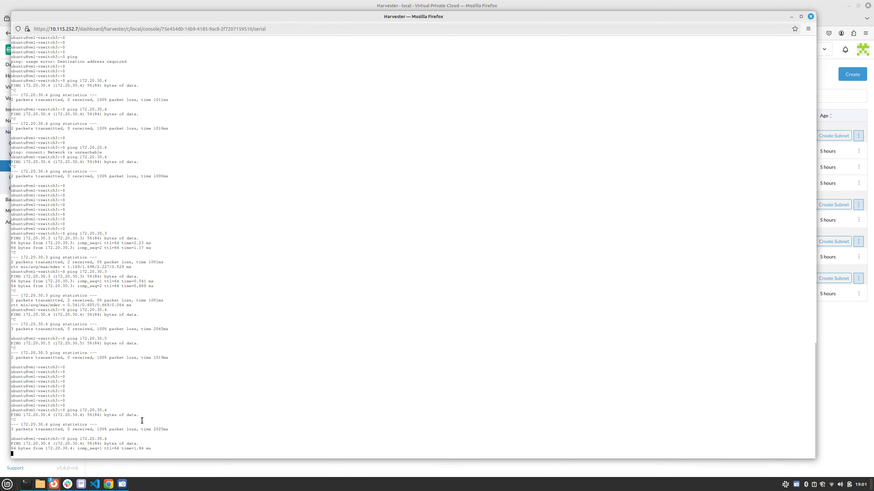
{"action": "key", "text": "ctrl+c"}
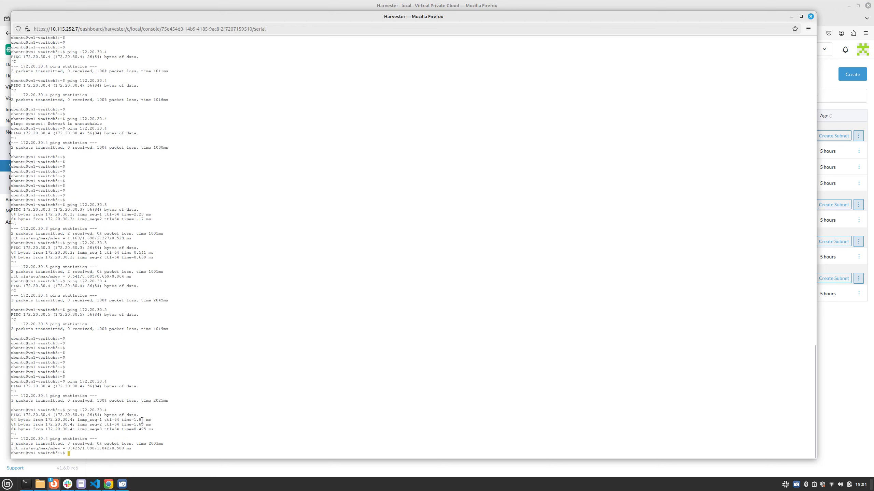
Step: Switch to the hp-63 terminal, review networkpolicy-vm.yaml in vim, and quit without changing it
{"action": "left_click", "coordinate": [26, 484]}
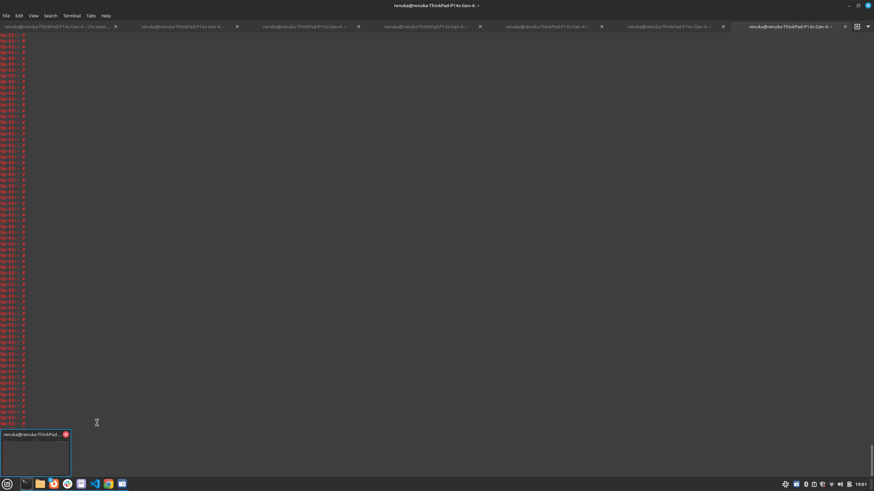
{"action": "type", "text": "vim networkpolicy-vm.yaml"}
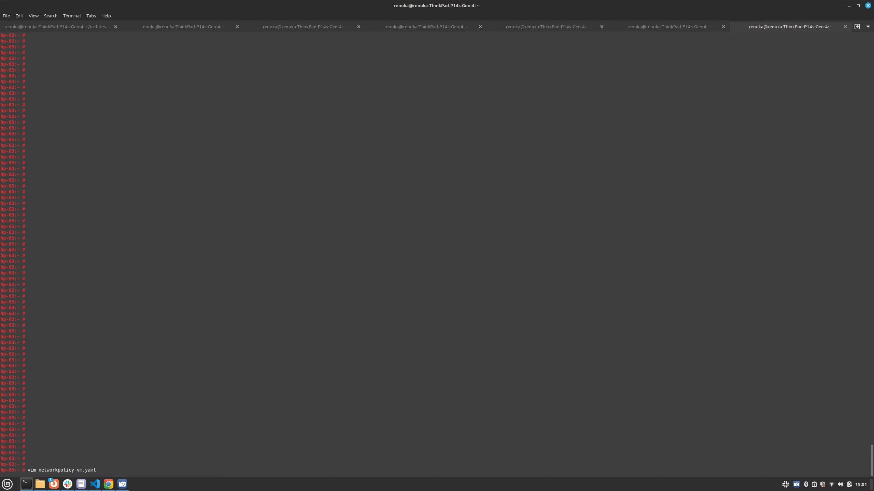
{"action": "key", "text": "Return"}
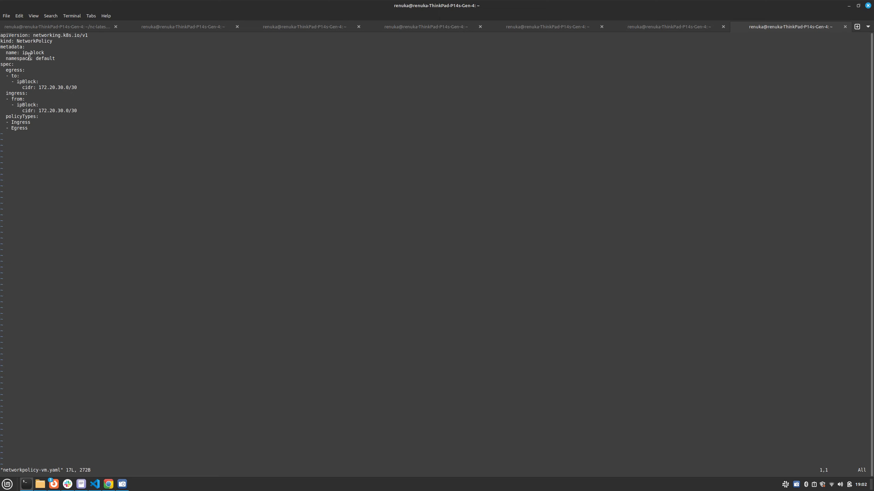
{"action": "type", "text": ":q"}
{"action": "key", "text": "Return"}
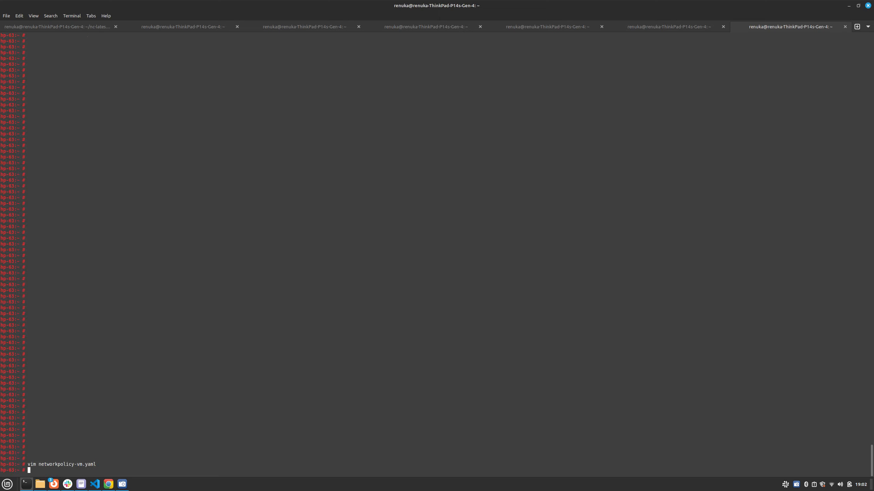
Step: Apply the network policy from networkpolicy-vm.yaml with kubectl
{"action": "type", "text": "kubectl apply -f ne"}
{"action": "key", "text": "Tab"}
{"action": "key", "text": "Return"}
Step: List the cluster's network policies with kubectl get networkpolicy
{"action": "type", "text": "ku"}
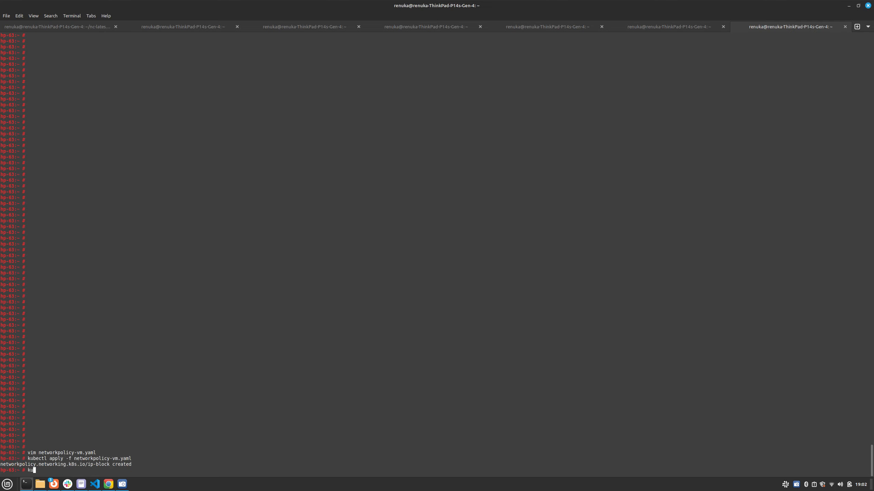
{"action": "type", "text": "bectl get networkpolicy"}
{"action": "key", "text": "Return"}
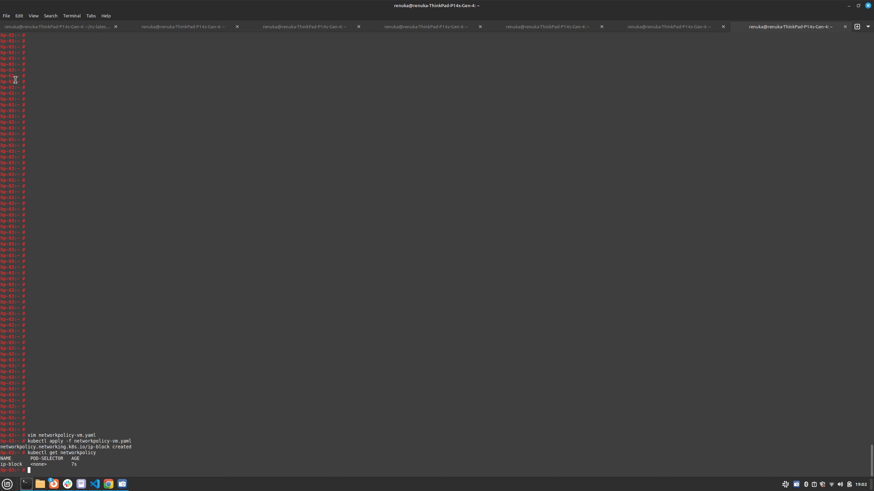
Step: Switch to Firefox and view the vm1-vswitch3 and vm3-vswitch3 serial consoles
{"action": "mouse_move", "coordinate": [54, 484]}
{"action": "left_click", "coordinate": [98, 465]}
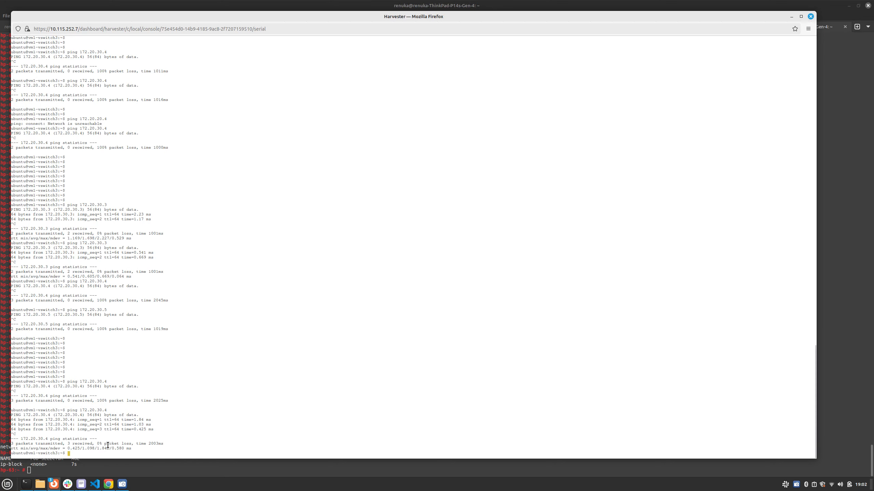
{"action": "mouse_move", "coordinate": [53, 484]}
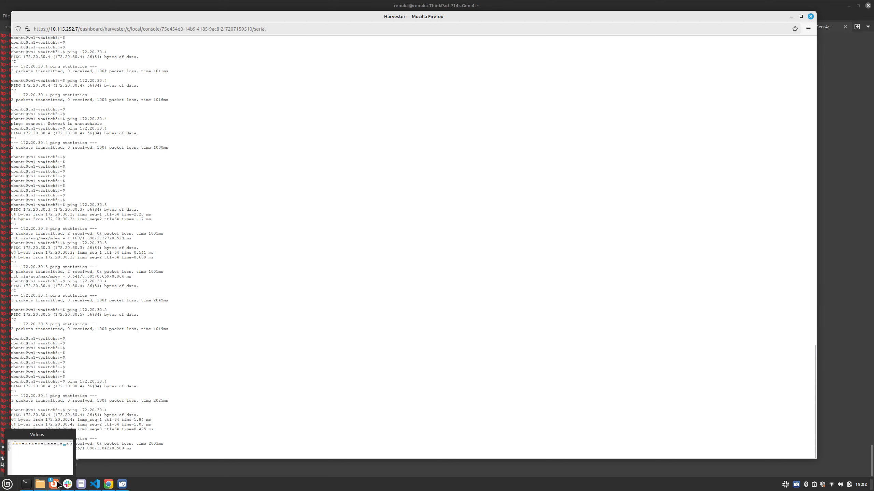
{"action": "left_click", "coordinate": [169, 453]}
{"action": "left_click", "coordinate": [122, 484]}
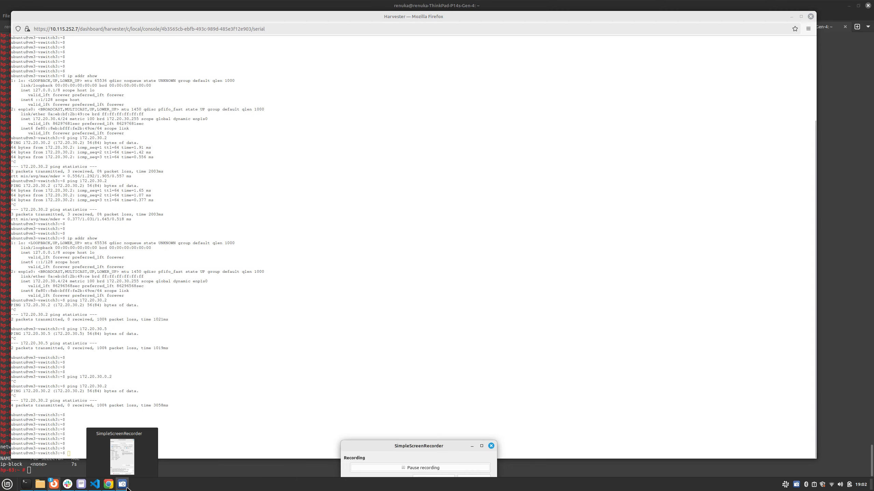
{"action": "left_click", "coordinate": [419, 471]}
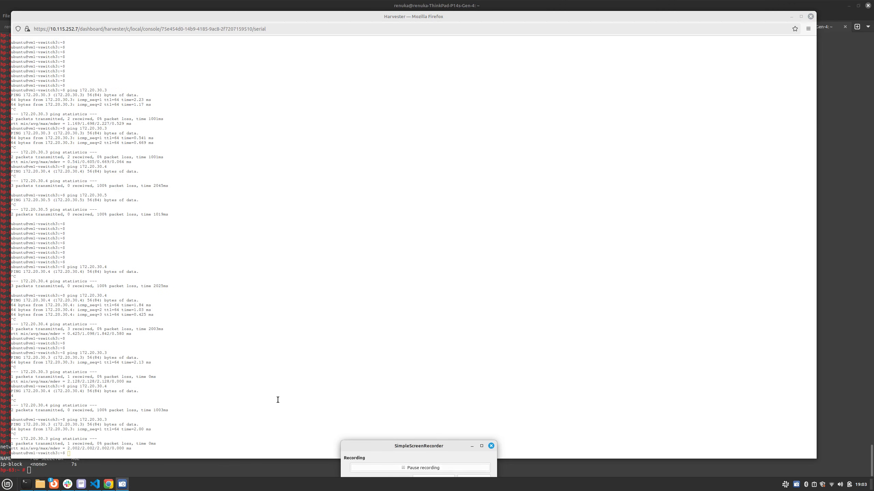
Step: Ping 172.20.30.3 from the vm1-vswitch3 console with the network policy applied, and stop it after a few packets
{"action": "left_click", "coordinate": [268, 396]}
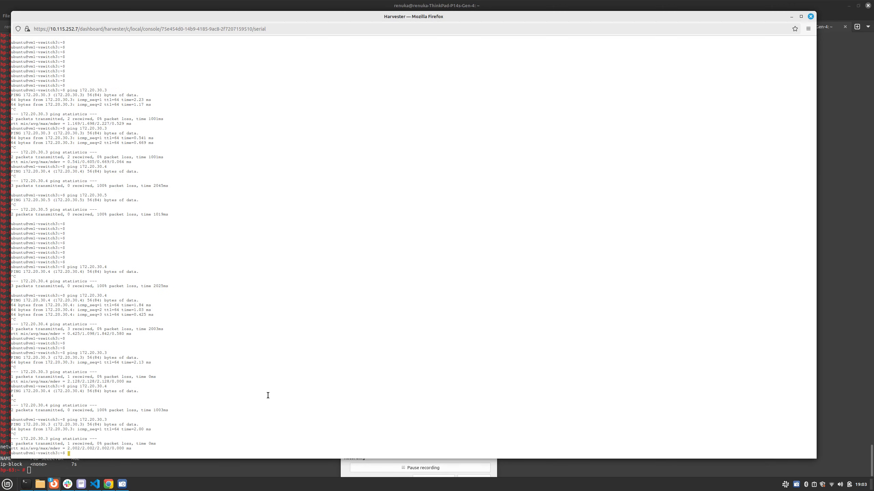
{"action": "key", "text": "Up"}
{"action": "key", "text": "Return"}
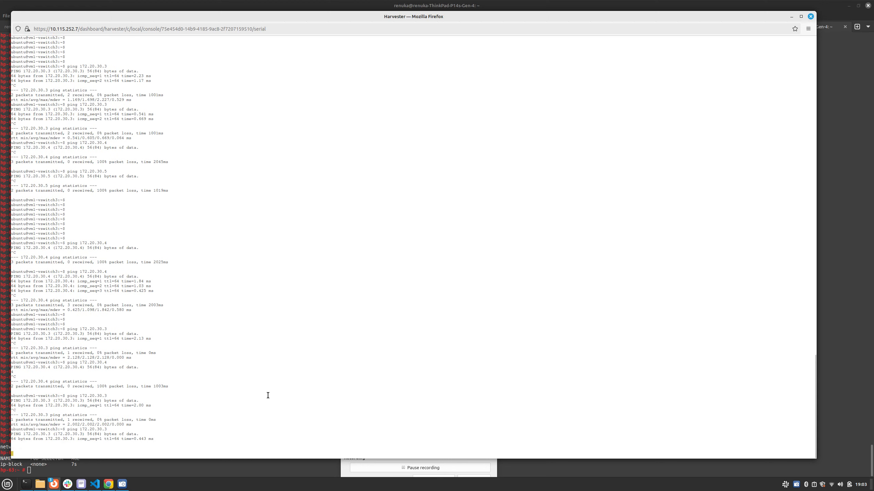
{"action": "key", "text": "ctrl+c"}
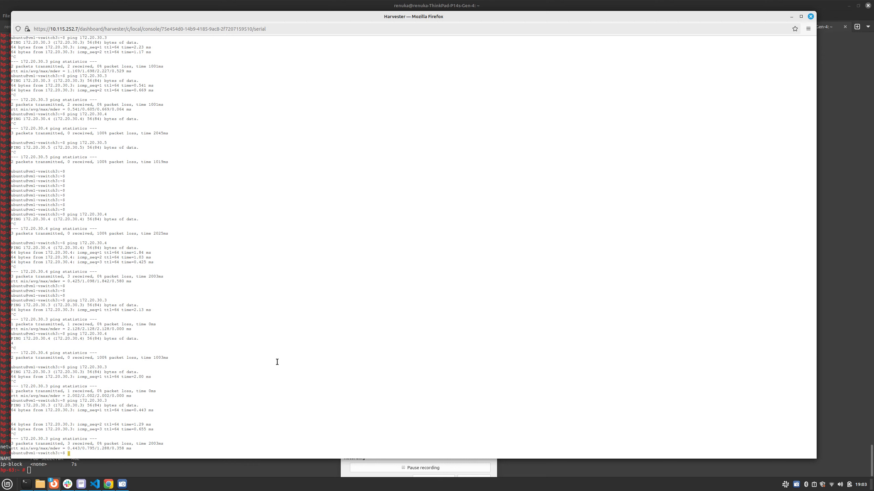
Step: Ping 172.20.30.4 from the vm1-vswitch3 console with the network policy still applied
{"action": "key", "text": "Up"}
{"action": "key", "text": "Up"}
{"action": "key", "text": "Return"}
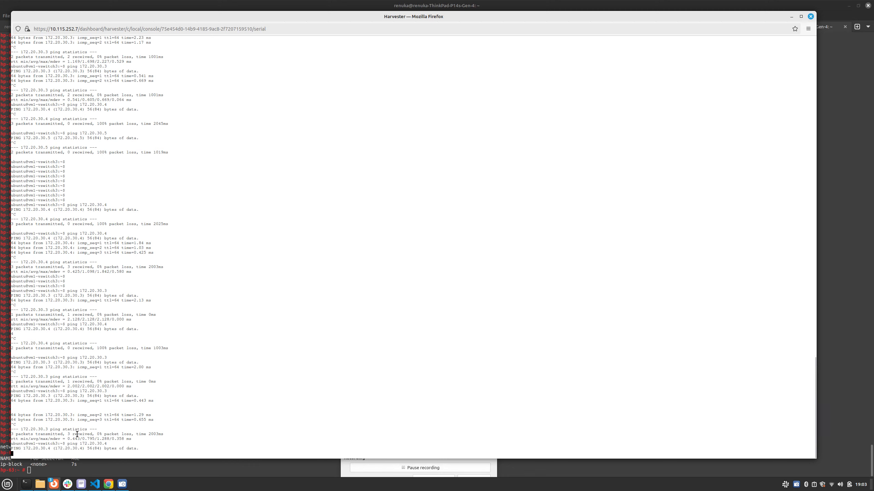
Step: Switch to the hp-63 terminal and delete the ip-block network policy with kubectl
{"action": "left_click", "coordinate": [65, 464]}
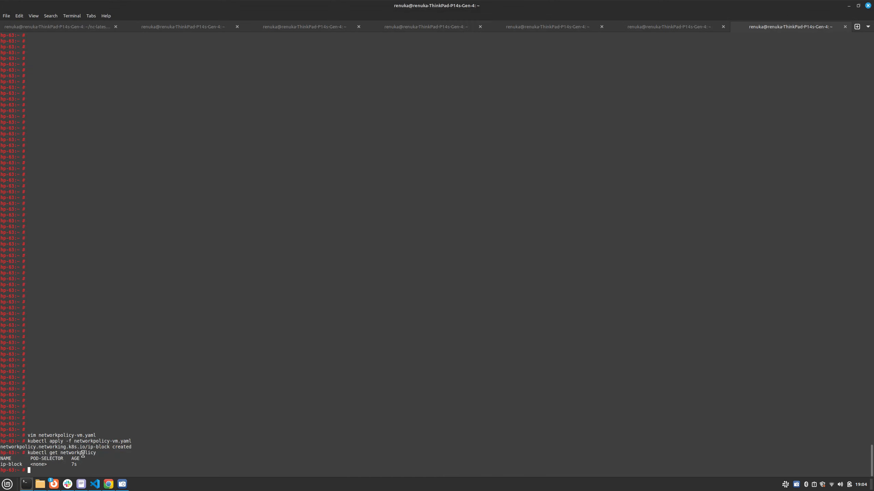
{"action": "type", "text": "kubectl delete networkpolicy ip-block"}
{"action": "key", "text": "Return"}
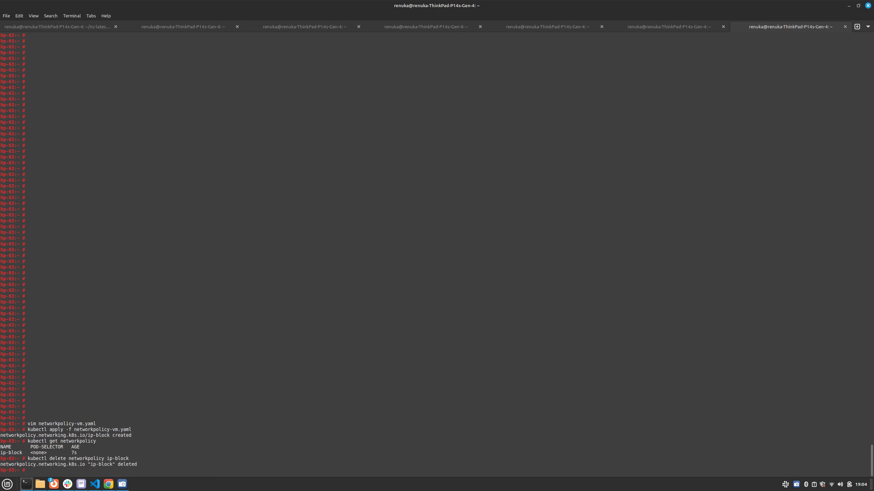
Step: List the network policies again with kubectl get networkpolicy to check the deletion
{"action": "key", "text": "Up"}
{"action": "key", "text": "Up"}
{"action": "key", "text": "Return"}
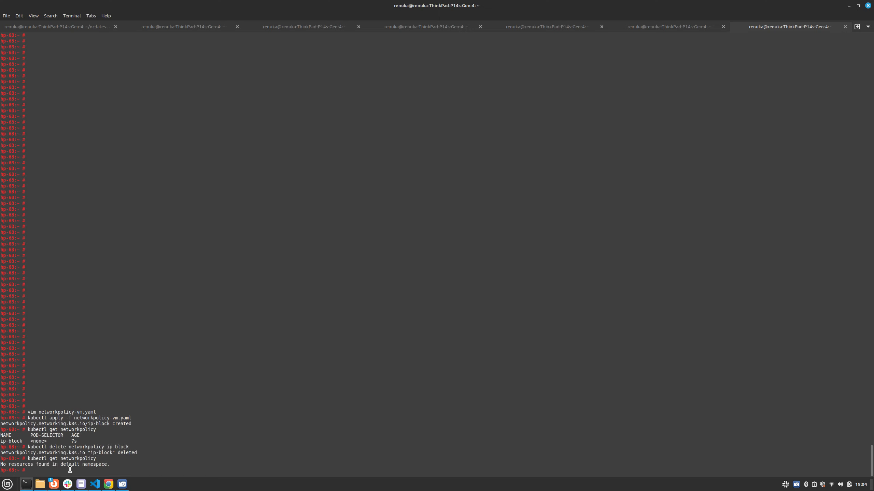
Step: Return to the vm1-vswitch3 console in Firefox, rerun the ping to 172.20.30.4, and stop it after a couple of packets
{"action": "mouse_move", "coordinate": [56, 488]}
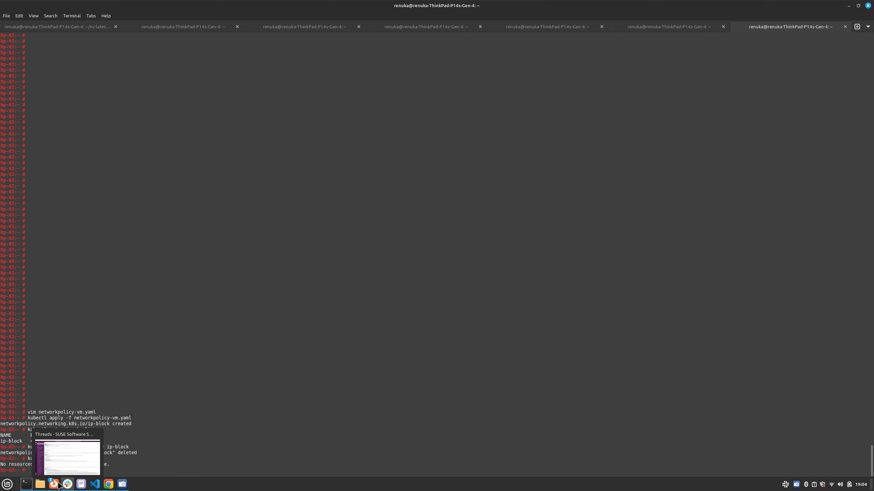
{"action": "left_click", "coordinate": [90, 465]}
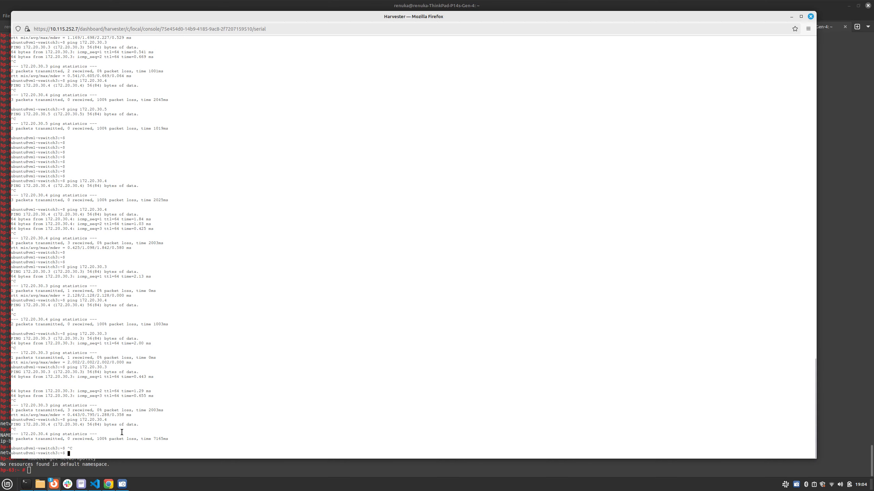
{"action": "key", "text": "Return"}
{"action": "key", "text": "Return"}
{"action": "key", "text": "Up"}
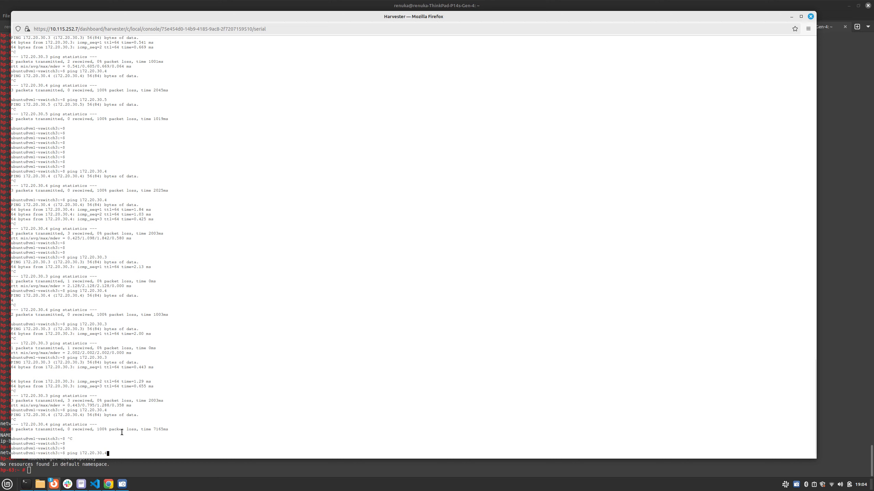
{"action": "key", "text": "Return"}
{"action": "key", "text": "ctrl+c"}
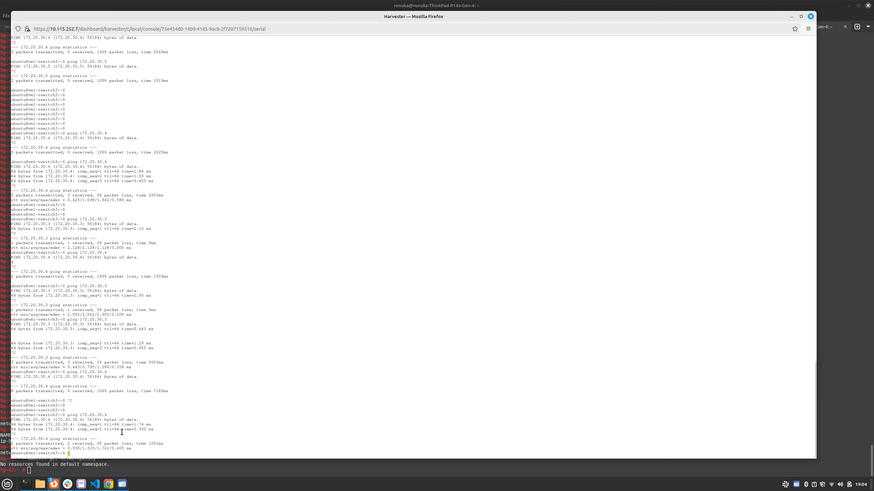
{"action": "left_click", "coordinate": [63, 465]}
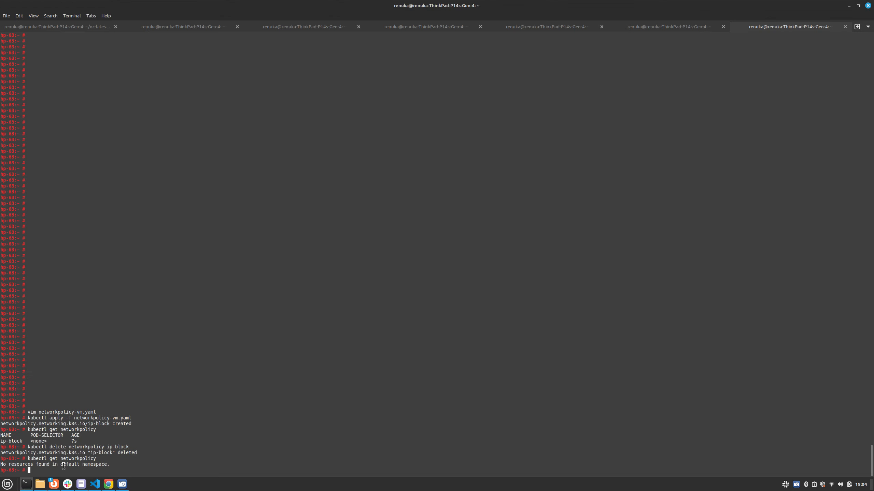
{"action": "left_click", "coordinate": [122, 485]}
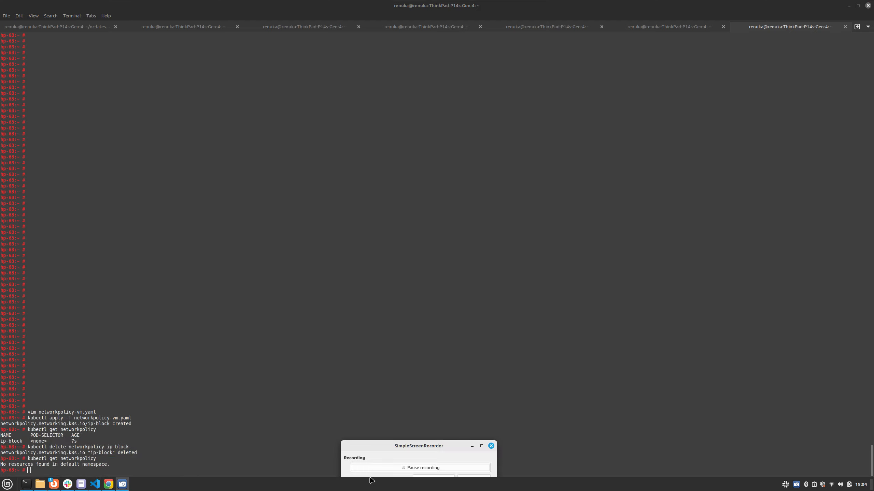